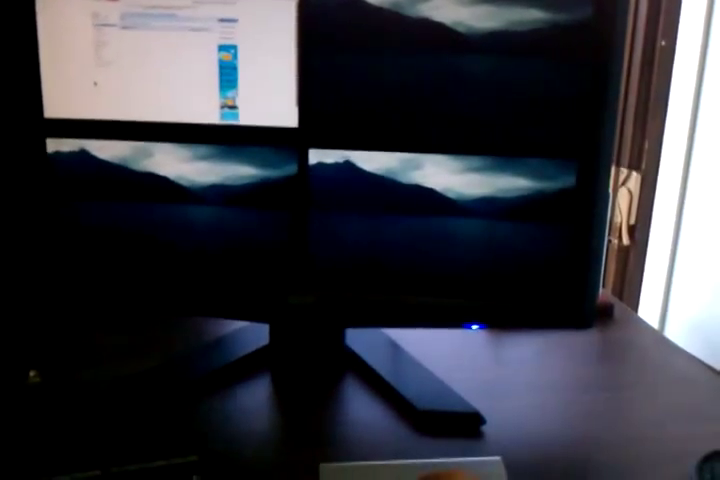
scroll(434, 88, down, 3)
scroll(434, 88, up, 3)
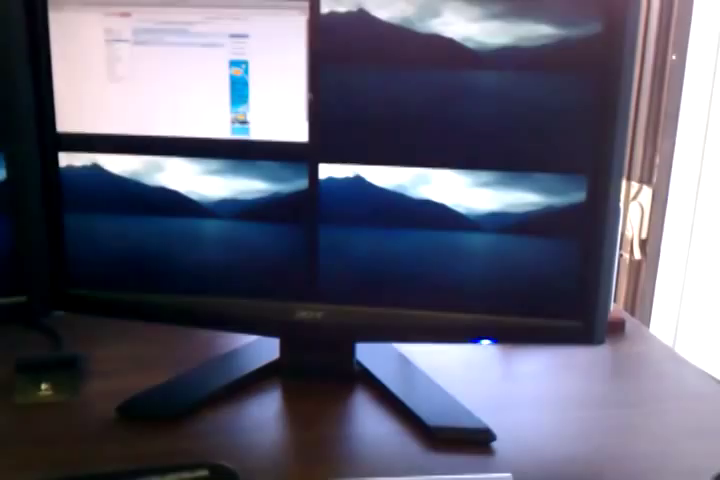
scroll(167, 82, down, 3)
scroll(167, 82, up, 3)
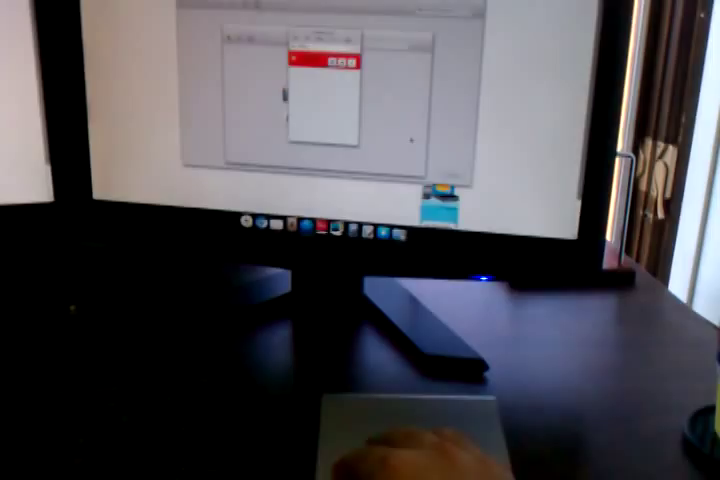
Step: Show all four open windows side by side in the multitasking overview with Super+S
key(super+s)
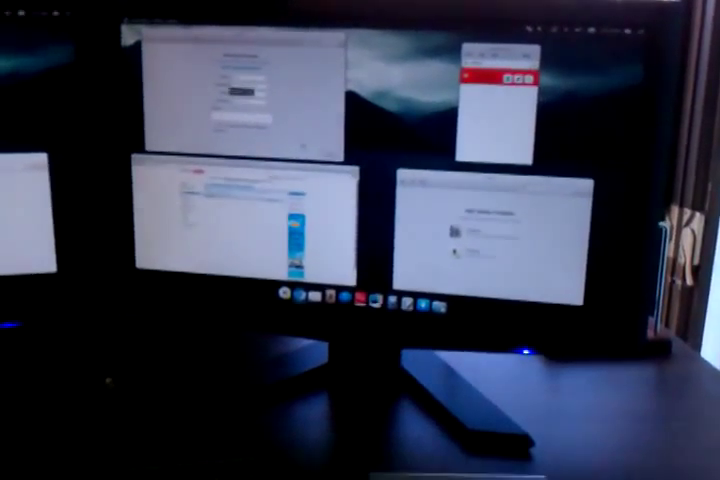
key(Escape)
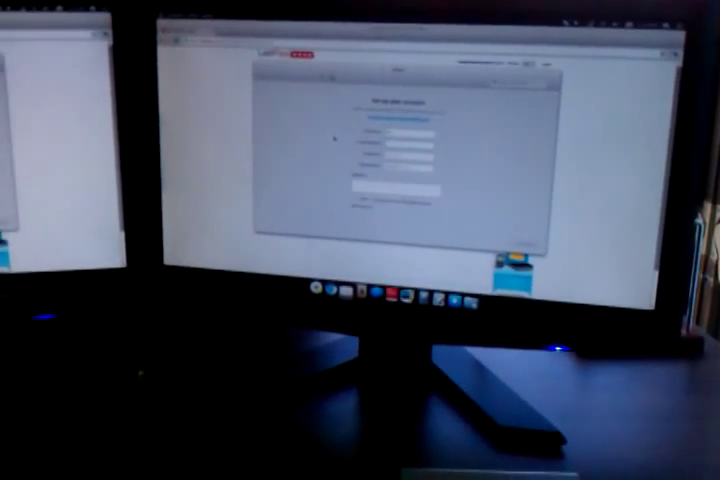